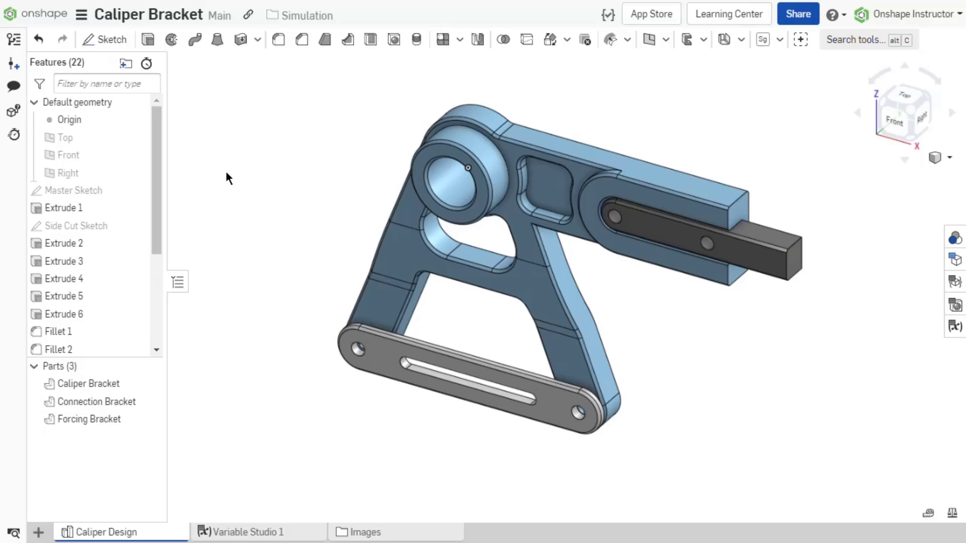
Select the three bracket parts and assign Aluminum - 1060 from the Onshape Material Library
{"action": "left_click", "coordinate": [133, 384]}
{"action": "left_click", "coordinate": [141, 401]}
{"action": "left_click", "coordinate": [132, 422]}
{"action": "right_click", "coordinate": [135, 426]}
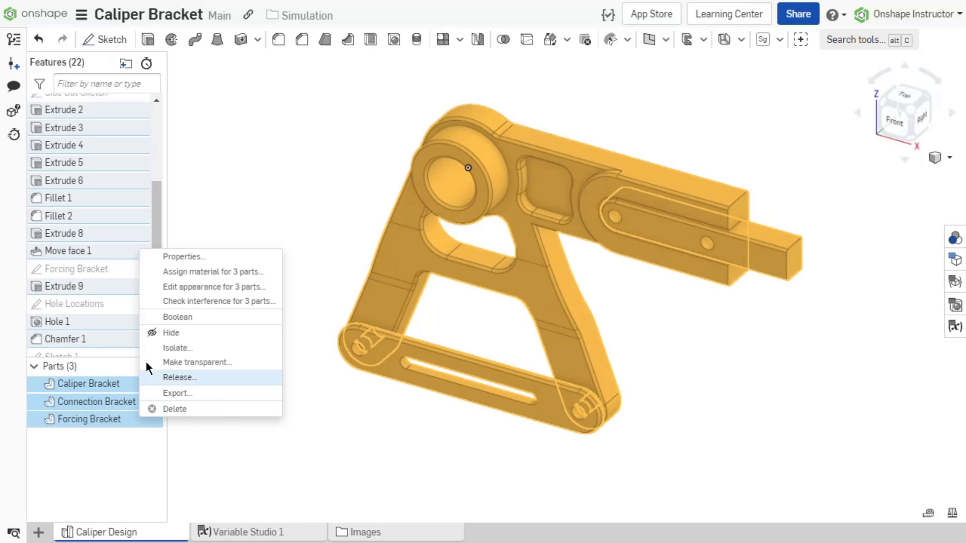
{"action": "left_click", "coordinate": [151, 270]}
{"action": "left_click", "coordinate": [344, 334]}
{"action": "left_click", "coordinate": [351, 365]}
{"action": "left_click", "coordinate": [370, 361]}
{"action": "type", "text": "alumi"}
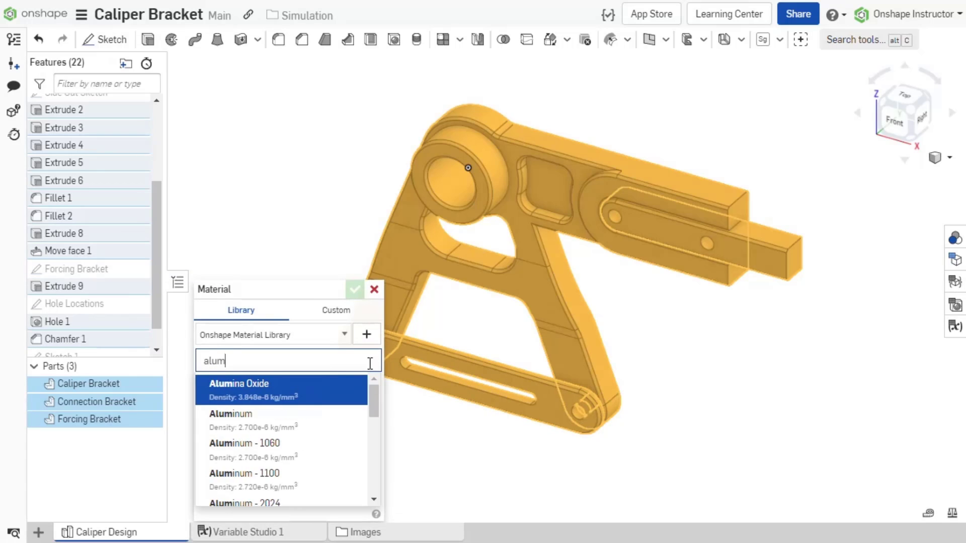
{"action": "left_click", "coordinate": [345, 446]}
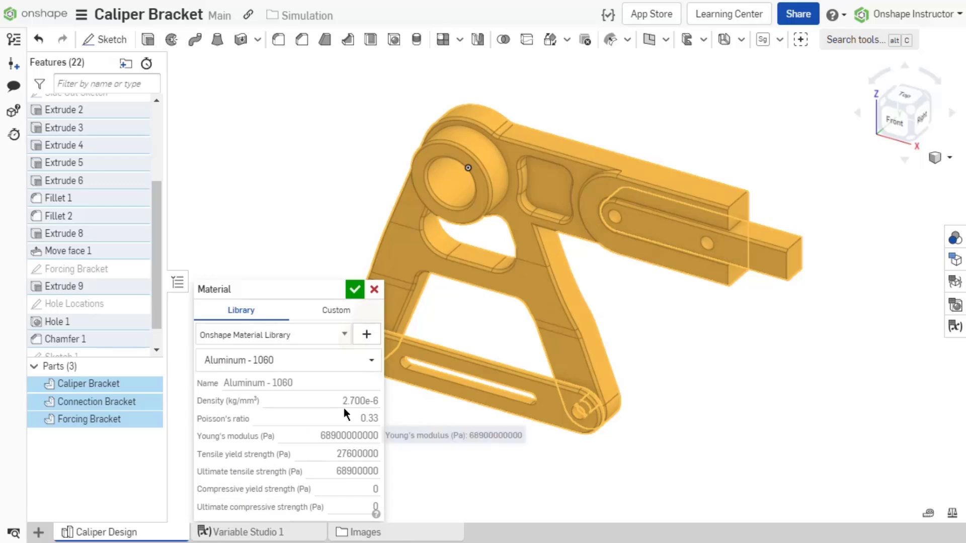
{"action": "left_click", "coordinate": [355, 290]}
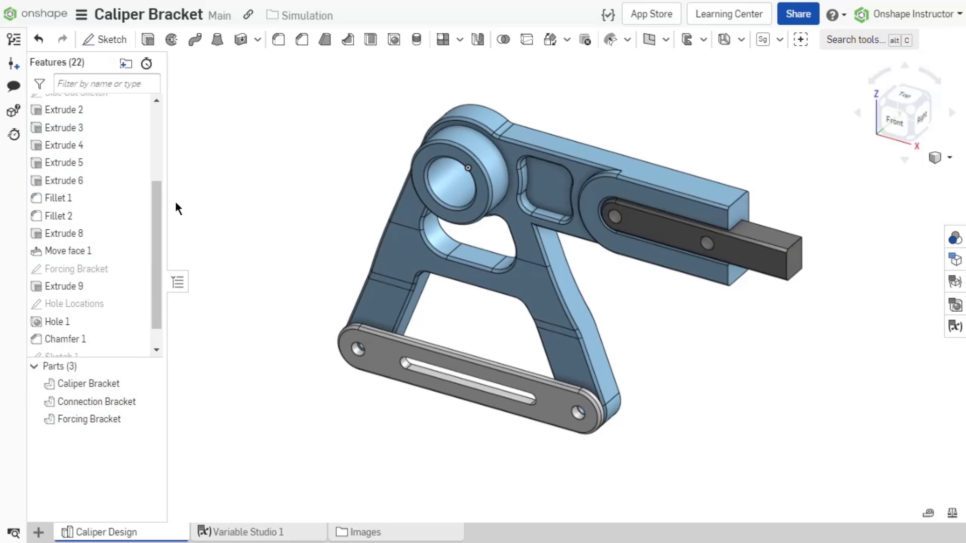
Show the Master Sketch and extrude its circle as a new part up to the Extrude 6 face
{"action": "scroll", "coordinate": [129, 151], "scroll_direction": "up", "scroll_amount": 5}
{"action": "left_click", "coordinate": [134, 190]}
{"action": "left_click", "coordinate": [148, 41]}
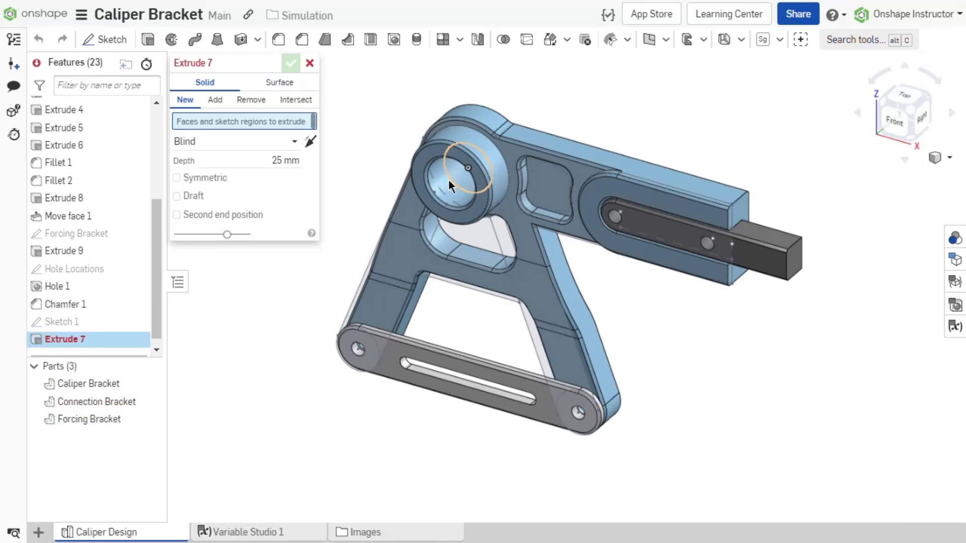
{"action": "left_click", "coordinate": [465, 171]}
{"action": "left_click", "coordinate": [184, 100]}
{"action": "left_click", "coordinate": [205, 159]}
{"action": "left_click", "coordinate": [206, 211]}
{"action": "left_click", "coordinate": [503, 247]}
{"action": "right_click_drag", "start_coordinate": [503, 247], "coordinate": [238, 180]}
Extend the extrusion the opposite way up to the Extrude 2 face and confirm Extrude 7
{"action": "left_click", "coordinate": [177, 245]}
{"action": "left_click", "coordinate": [206, 261]}
{"action": "left_click", "coordinate": [270, 322]}
{"action": "left_click", "coordinate": [532, 176]}
{"action": "right_click_drag", "start_coordinate": [490, 173], "coordinate": [653, 119]}
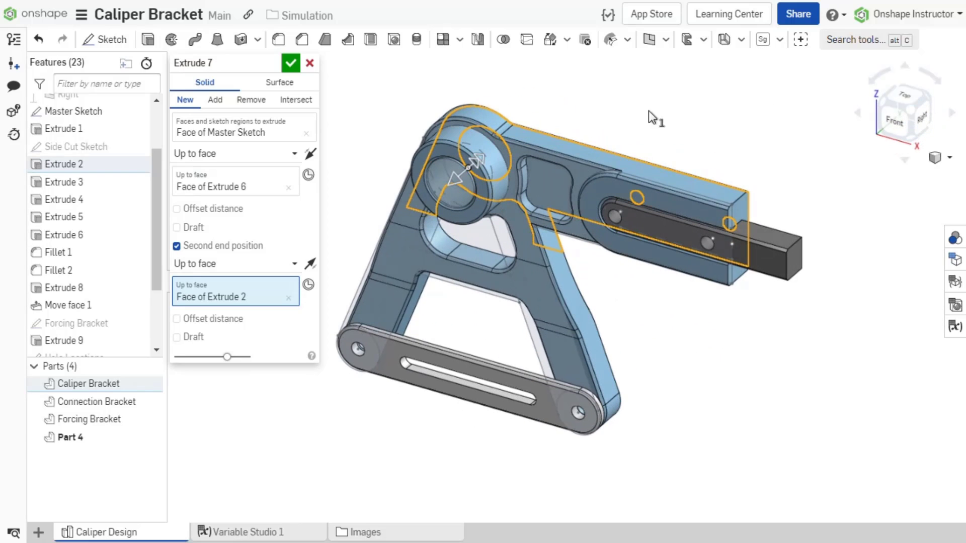
{"action": "left_click", "coordinate": [296, 63]}
Hide the Master Sketch and rename Part 4 to 'Axel'
{"action": "scroll", "coordinate": [150, 159], "scroll_direction": "up", "scroll_amount": 6}
{"action": "left_click", "coordinate": [141, 190]}
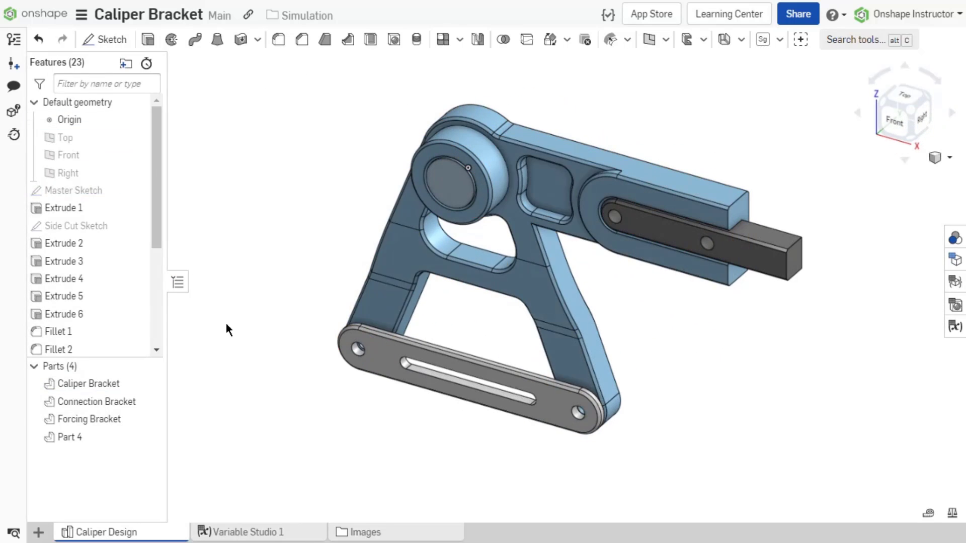
{"action": "right_click", "coordinate": [101, 436]}
{"action": "left_click", "coordinate": [139, 170]}
{"action": "type", "text": "Axel"}
{"action": "key", "text": "Return"}
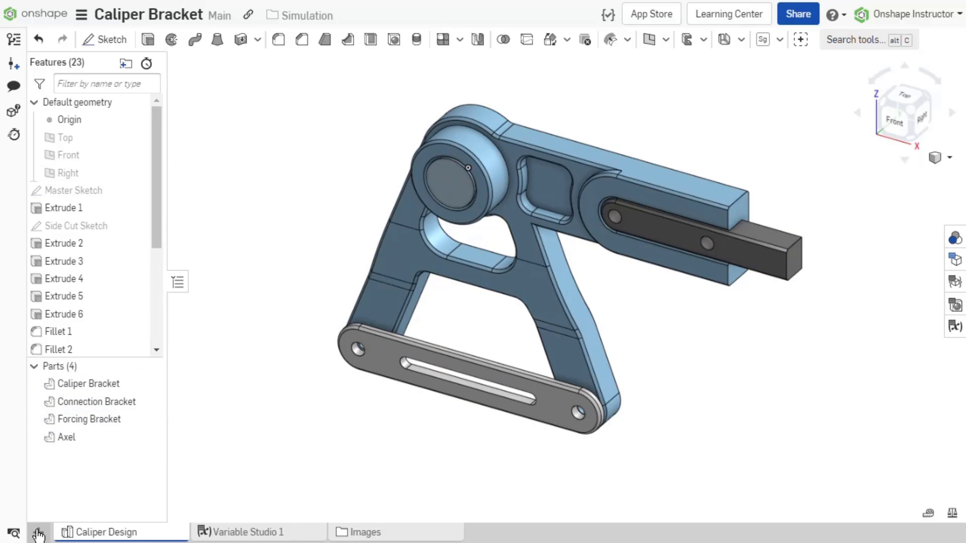
Create a new assembly and insert all the Caliper Design parts into it
{"action": "left_click", "coordinate": [39, 533]}
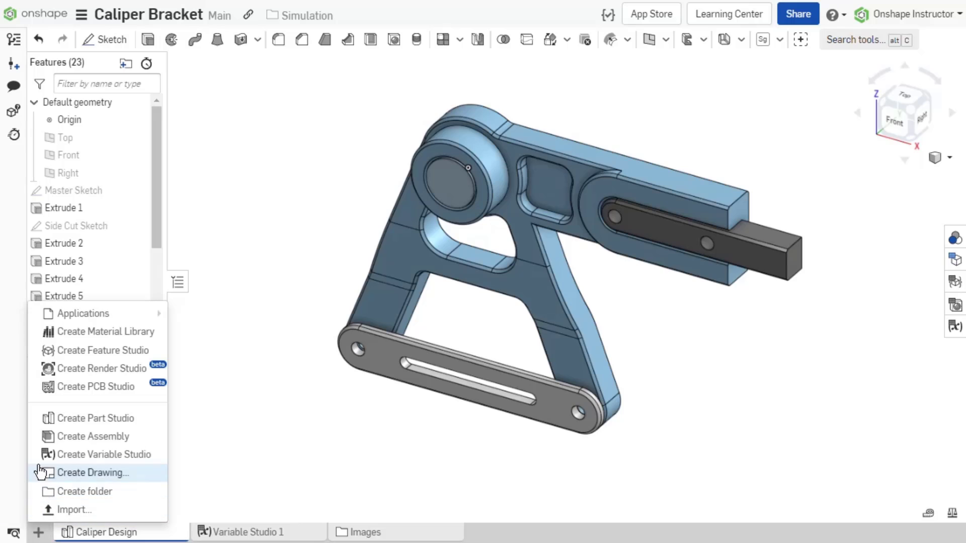
{"action": "left_click", "coordinate": [80, 436]}
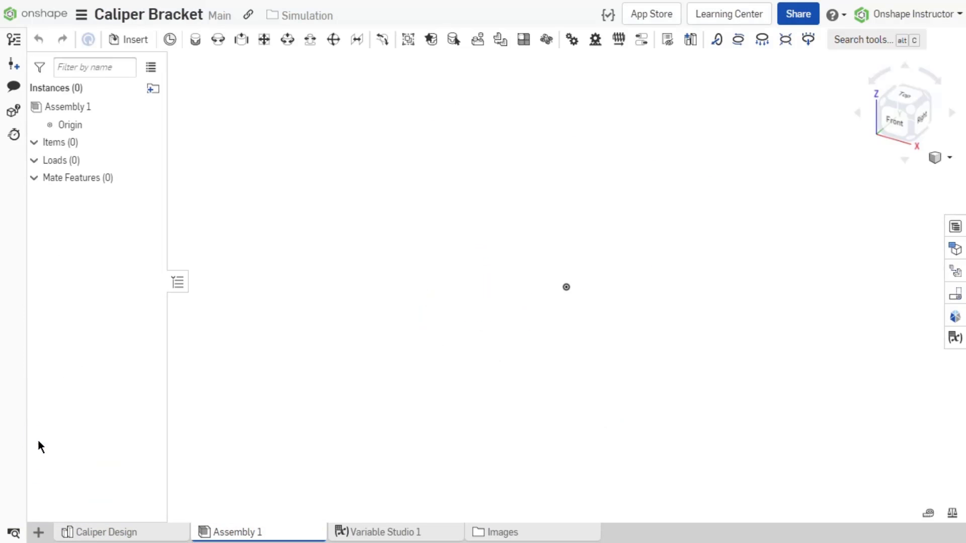
{"action": "left_click", "coordinate": [132, 40]}
{"action": "left_click", "coordinate": [212, 226]}
{"action": "left_click", "coordinate": [341, 62]}
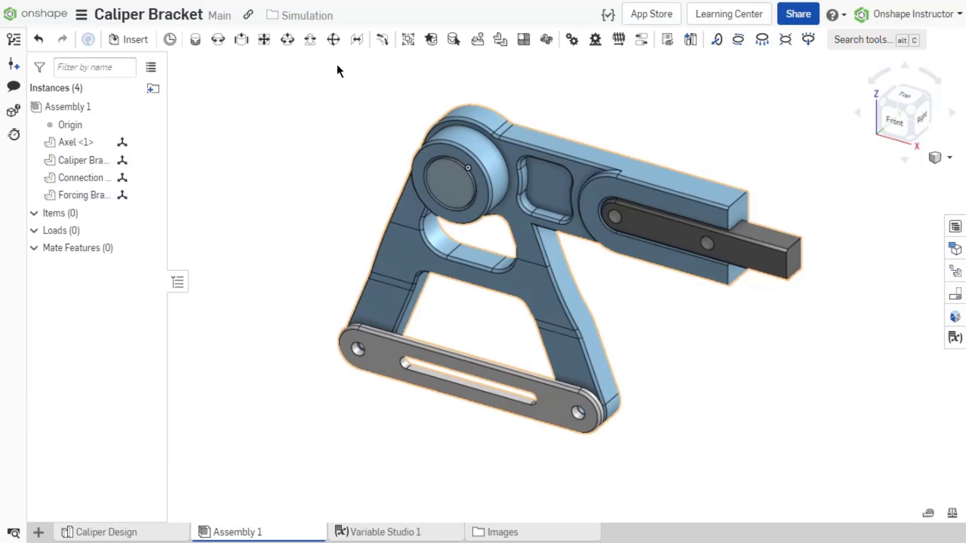
Fix the Axel in place and group Caliper Bracket with Forcing Bracket
{"action": "right_click", "coordinate": [439, 185]}
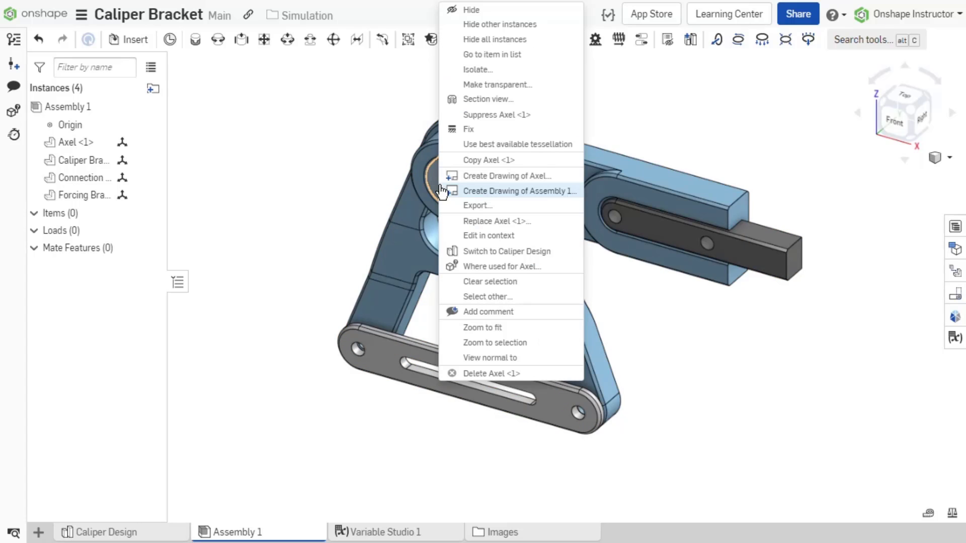
{"action": "left_click", "coordinate": [465, 130]}
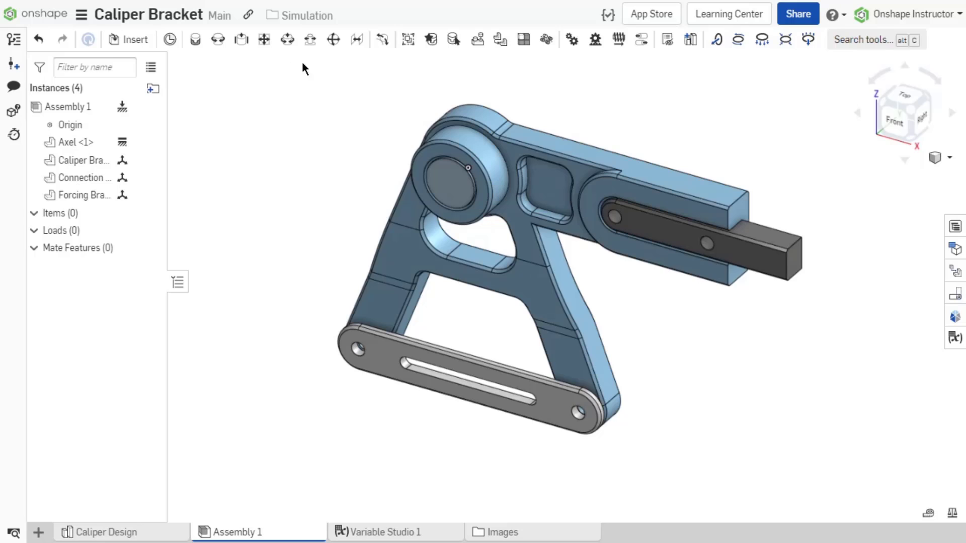
{"action": "left_click", "coordinate": [408, 45]}
{"action": "left_click", "coordinate": [462, 119]}
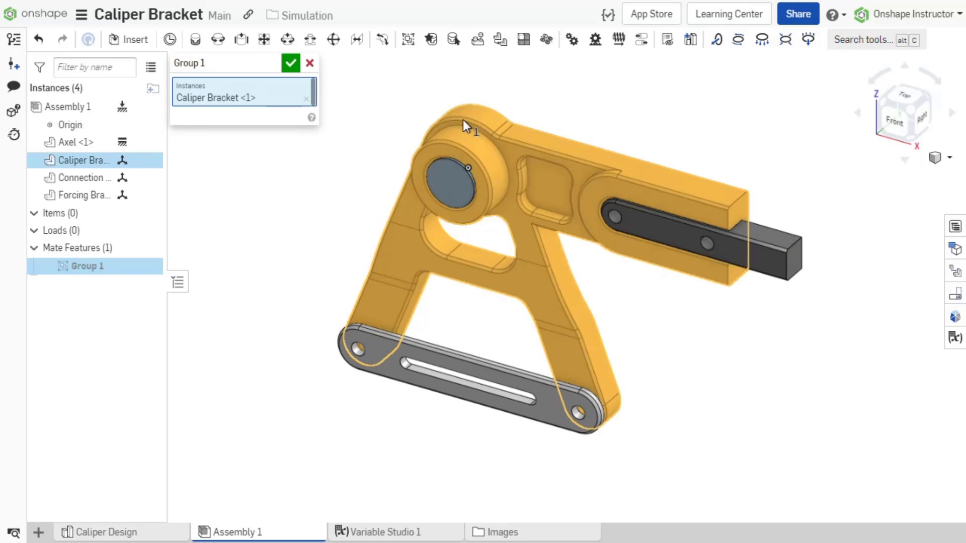
{"action": "left_click", "coordinate": [445, 360]}
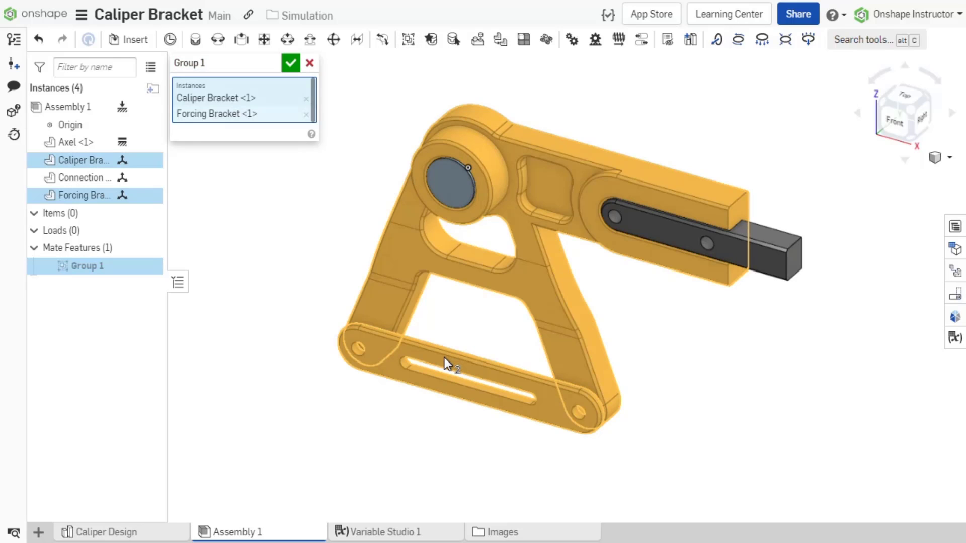
{"action": "left_click", "coordinate": [294, 70]}
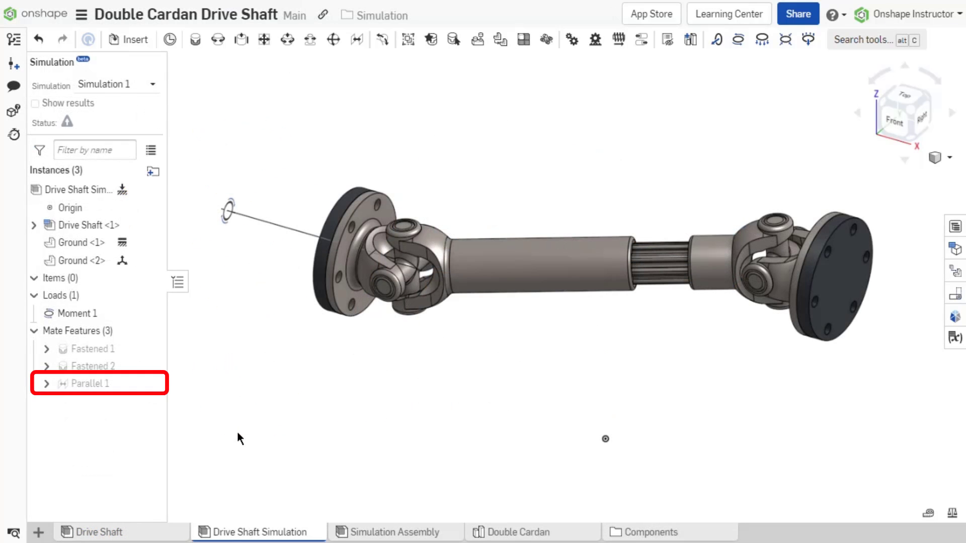
Suppress Parallel 1, then set connectivity to Mates and touching faces with Show connections on
{"action": "right_click", "coordinate": [135, 390]}
{"action": "left_click", "coordinate": [157, 320]}
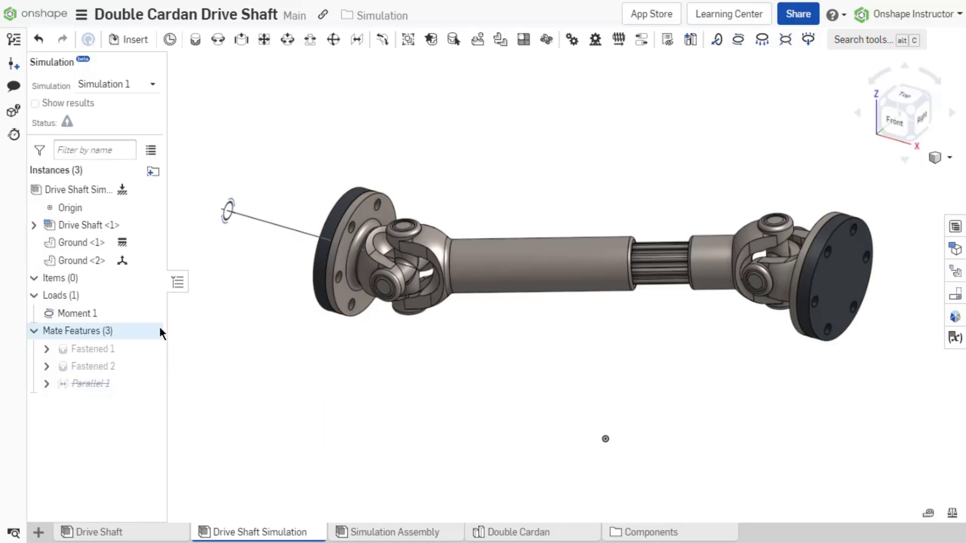
{"action": "left_click", "coordinate": [954, 338]}
{"action": "left_click", "coordinate": [940, 385]}
{"action": "left_click", "coordinate": [941, 410]}
{"action": "left_click", "coordinate": [793, 404]}
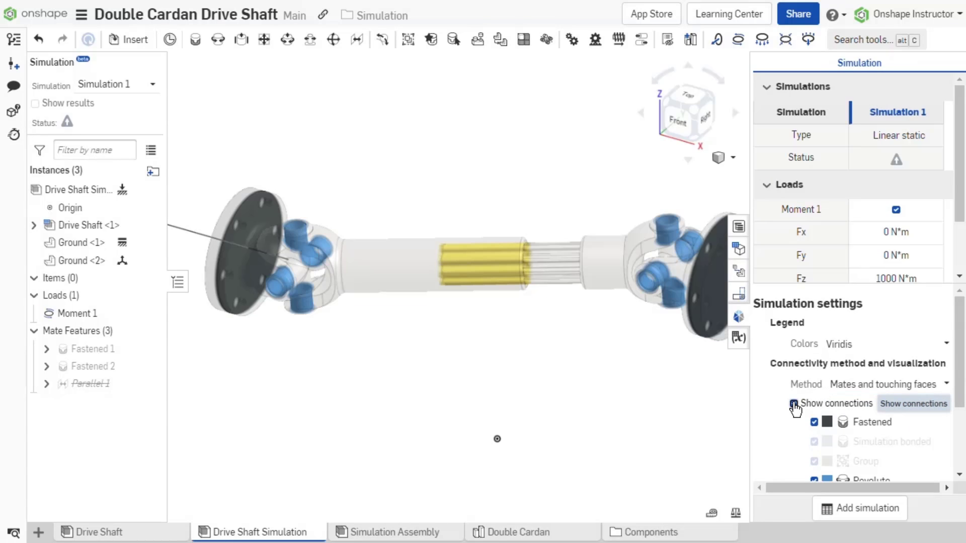
{"action": "left_click", "coordinate": [739, 337]}
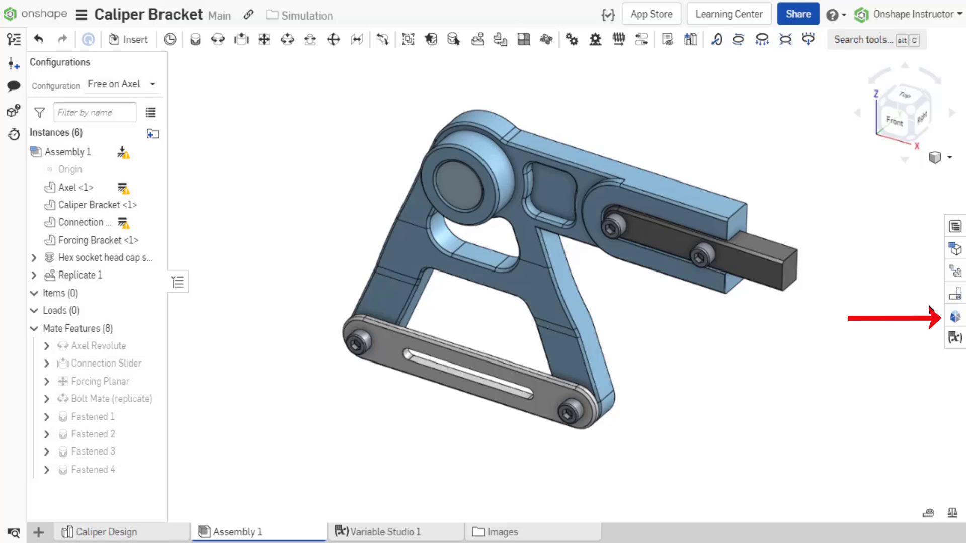
{"action": "left_click", "coordinate": [954, 317]}
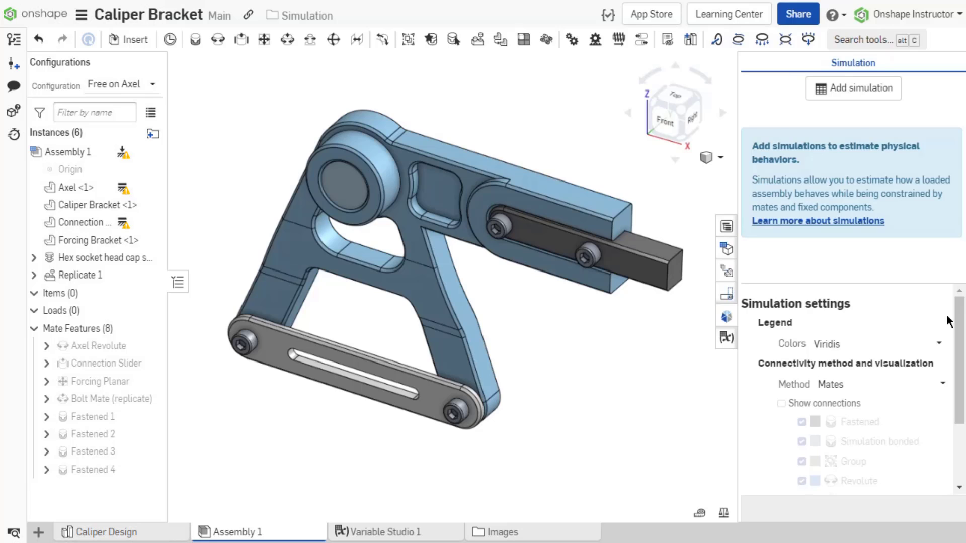
{"action": "left_click", "coordinate": [718, 41]}
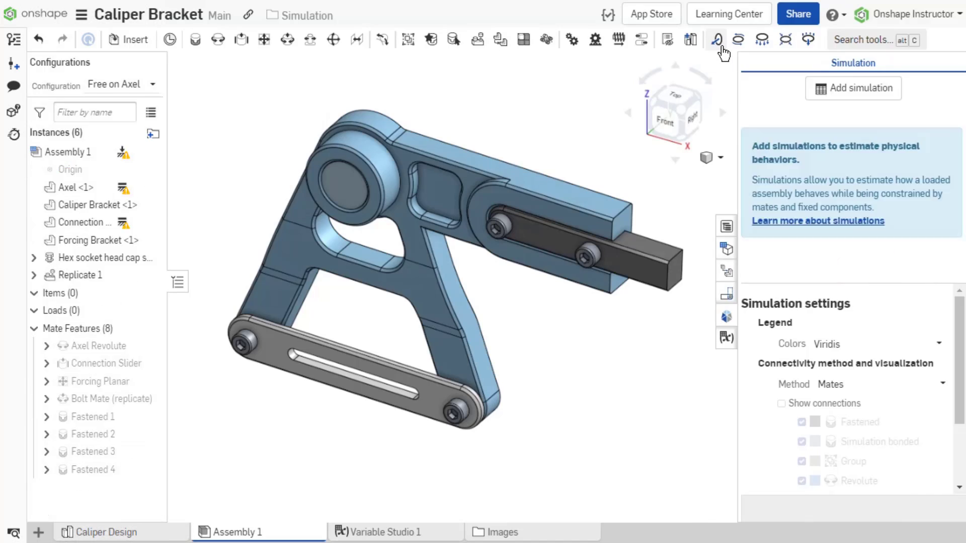
Cancel the force load, apply the Angled named position, then apply Default
{"action": "key", "text": "Escape"}
{"action": "left_click", "coordinate": [735, 300]}
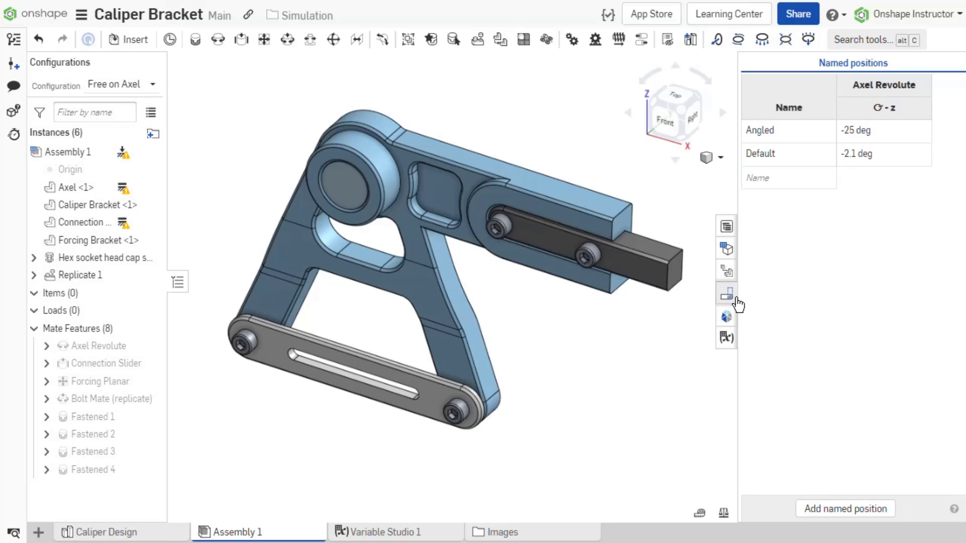
{"action": "right_click", "coordinate": [792, 134]}
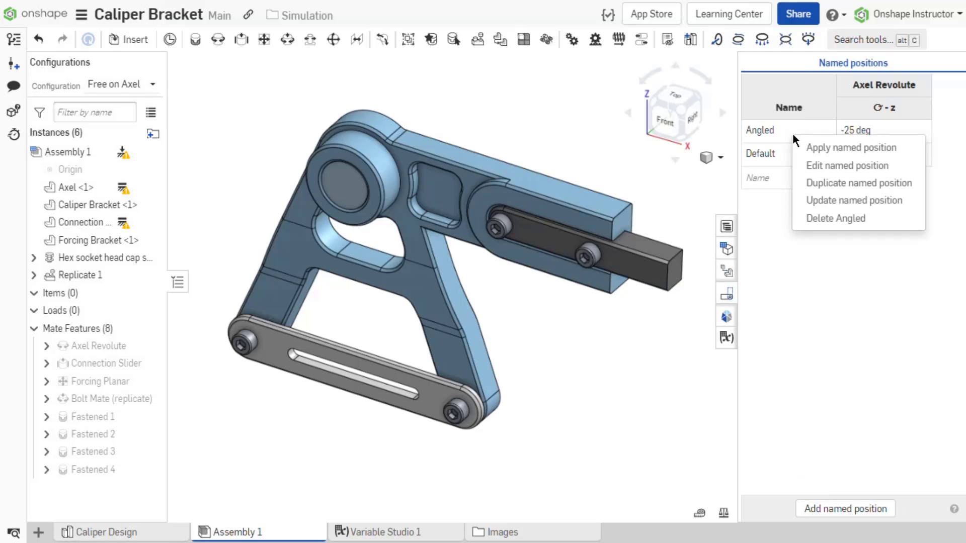
{"action": "left_click", "coordinate": [797, 148]}
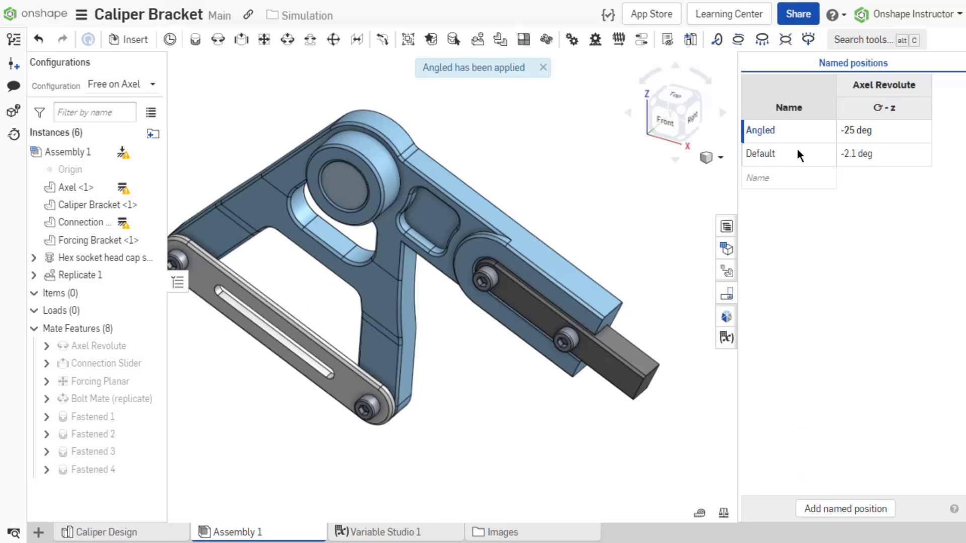
{"action": "right_click", "coordinate": [796, 153]}
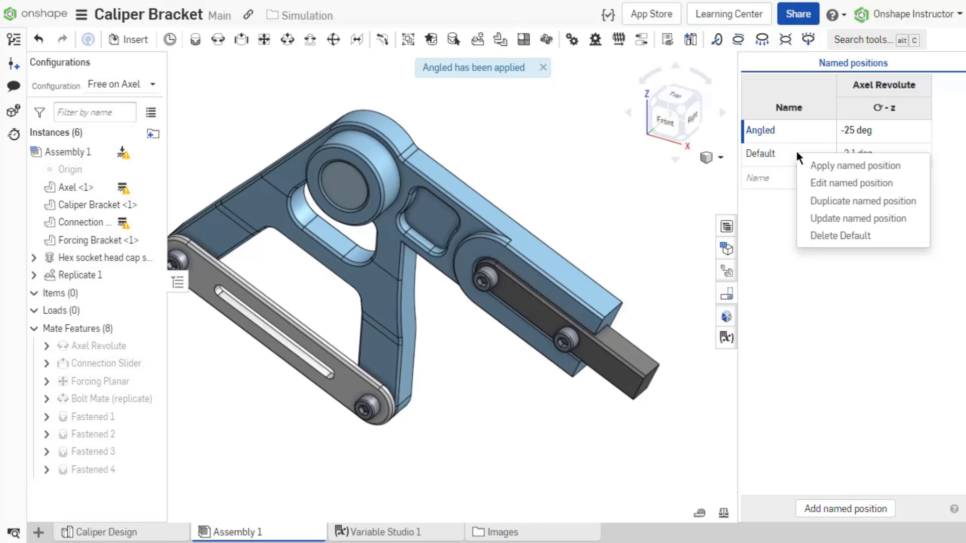
{"action": "left_click", "coordinate": [798, 166]}
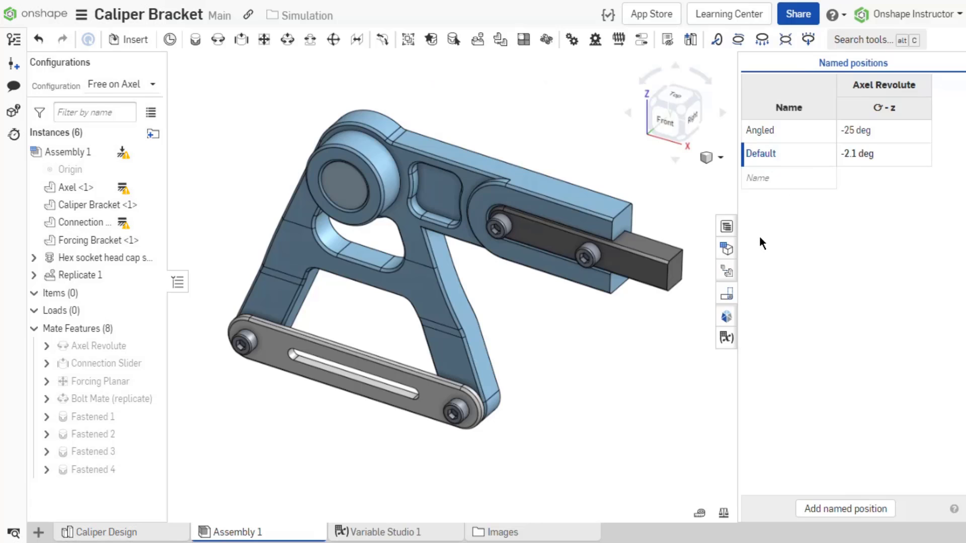
Set the simulation connectivity method to bond all touching faces
{"action": "left_click", "coordinate": [726, 317]}
{"action": "left_click", "coordinate": [942, 384]}
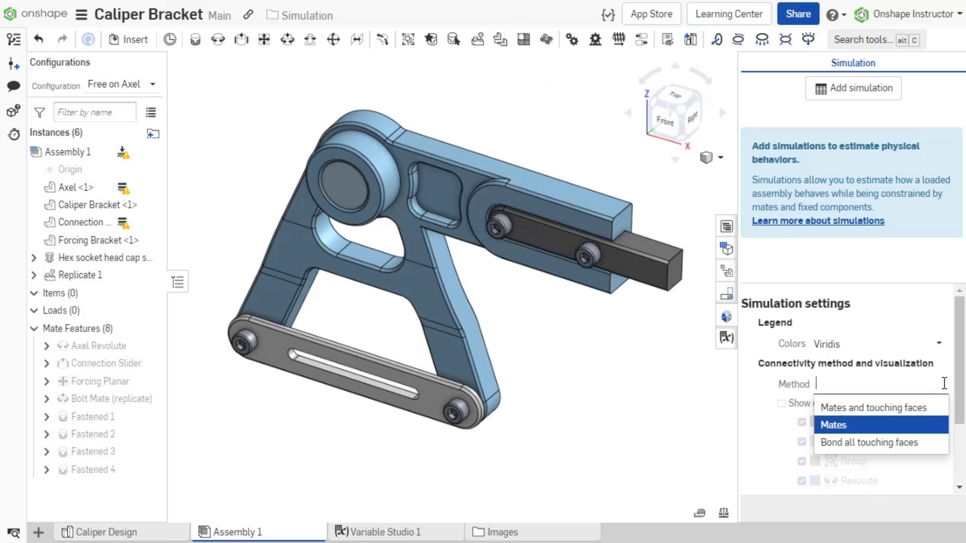
{"action": "left_click", "coordinate": [937, 408]}
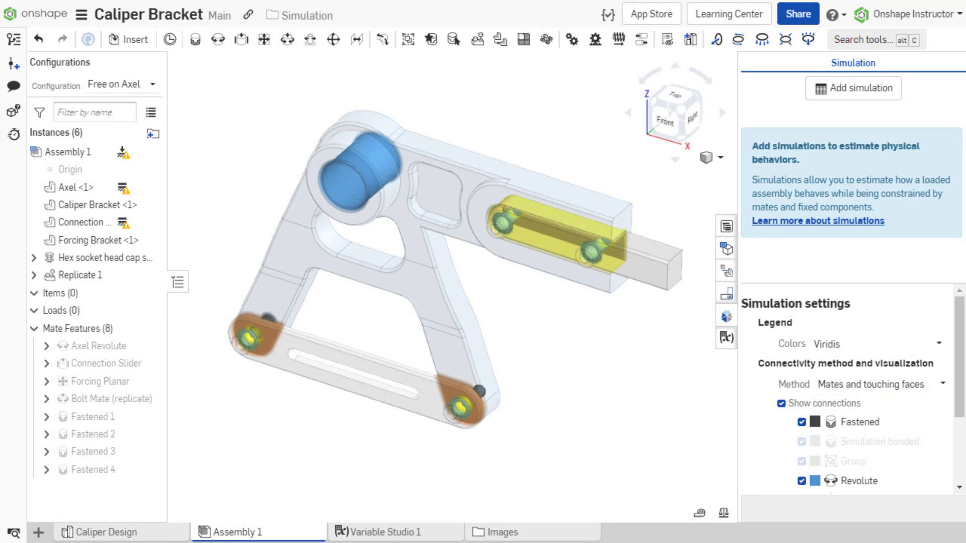
{"action": "key", "text": "Down"}
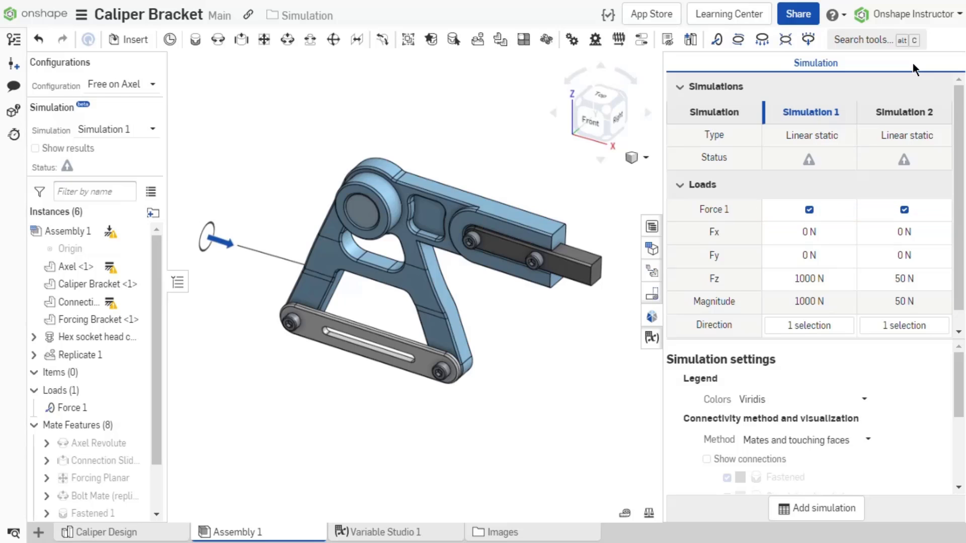
{"action": "right_click", "coordinate": [912, 119]}
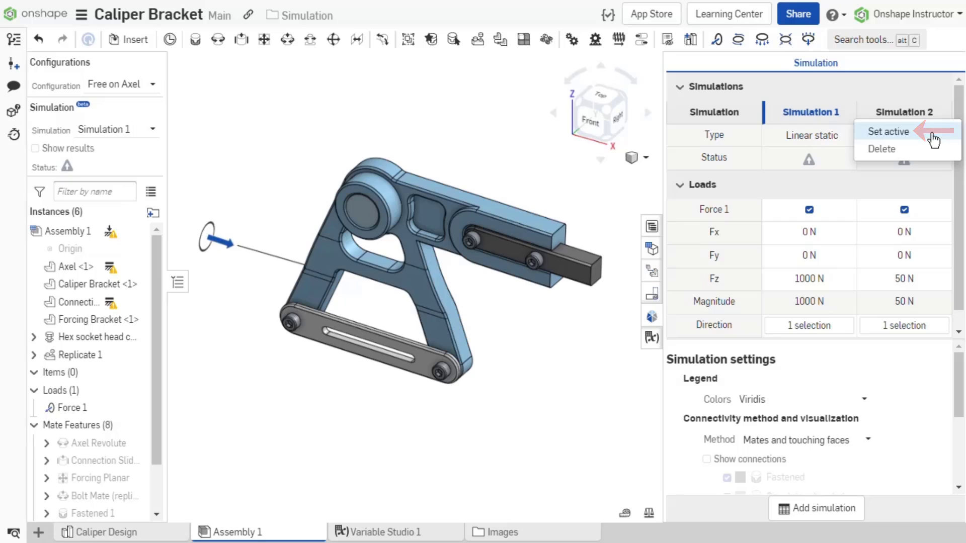
{"action": "left_click", "coordinate": [931, 133]}
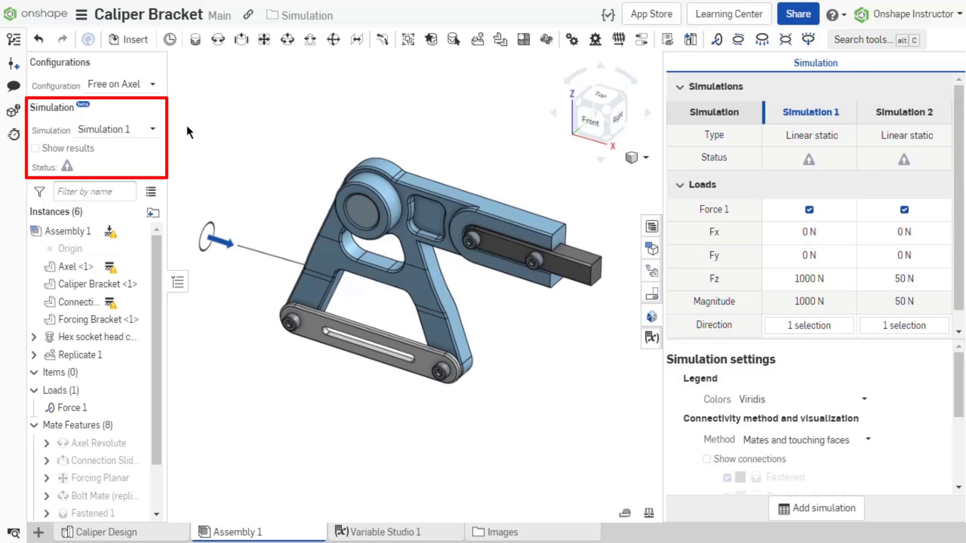
{"action": "left_click", "coordinate": [156, 128]}
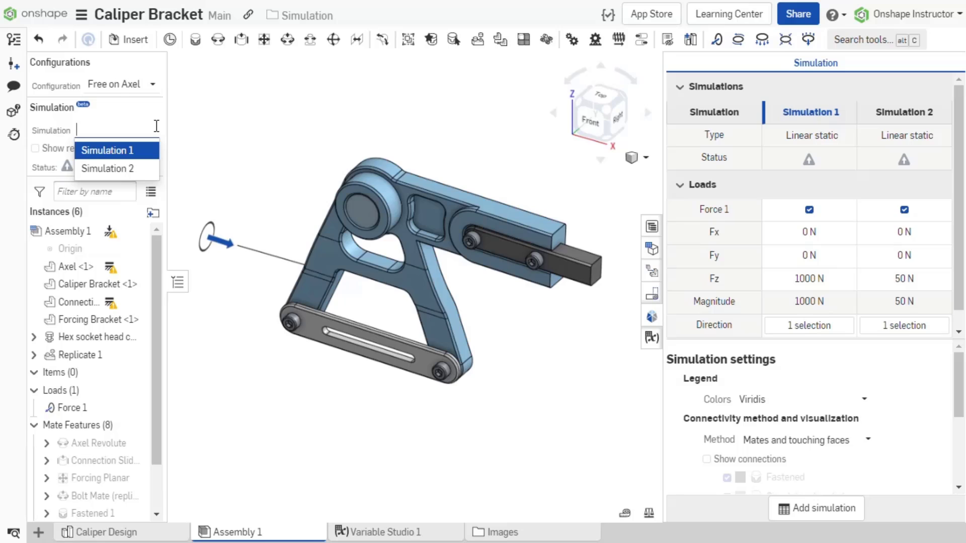
{"action": "key", "text": "Return"}
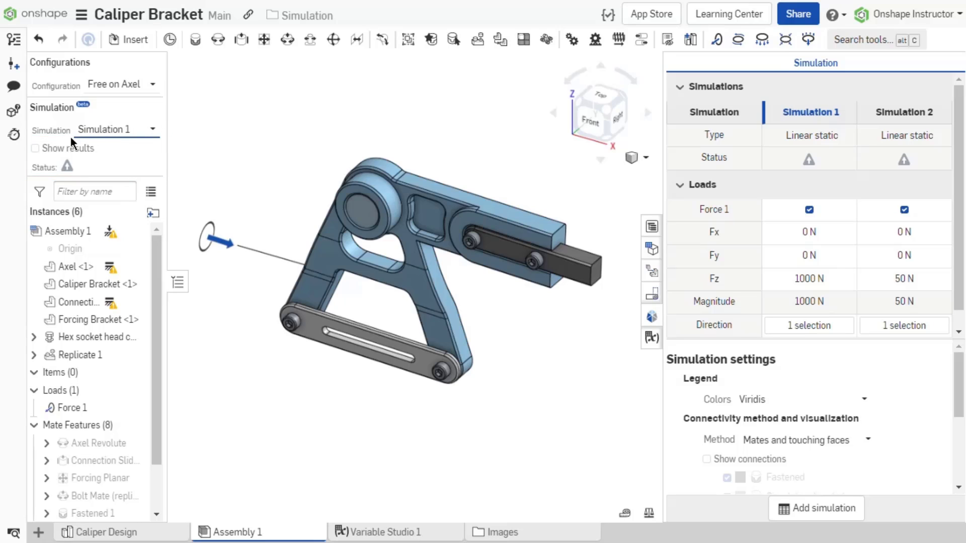
Show von Mises results, try Plasma then restore Viridis, and show mates-and-touching-faces connections
{"action": "left_click", "coordinate": [35, 149]}
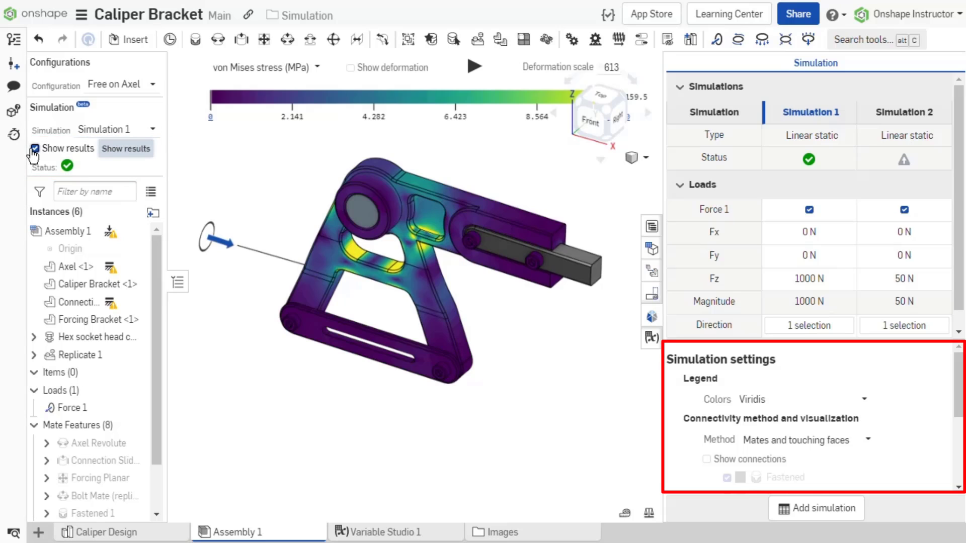
{"action": "left_click", "coordinate": [800, 398]}
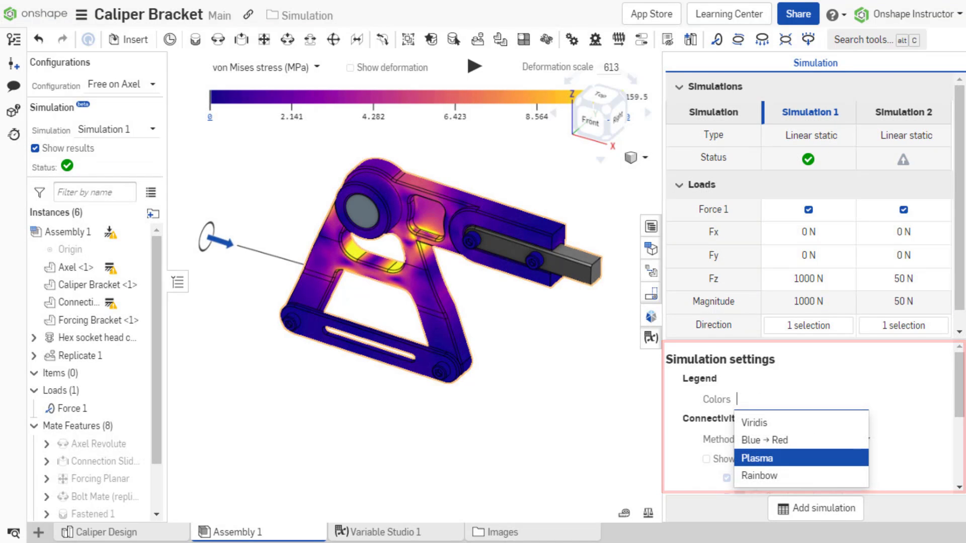
{"action": "left_click", "coordinate": [752, 422]}
{"action": "left_click", "coordinate": [805, 439]}
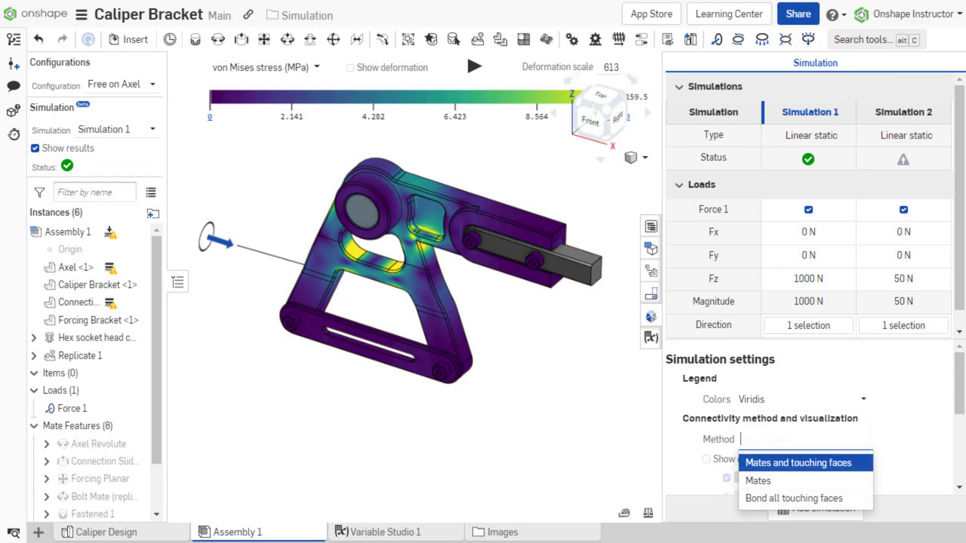
{"action": "left_click", "coordinate": [798, 463]}
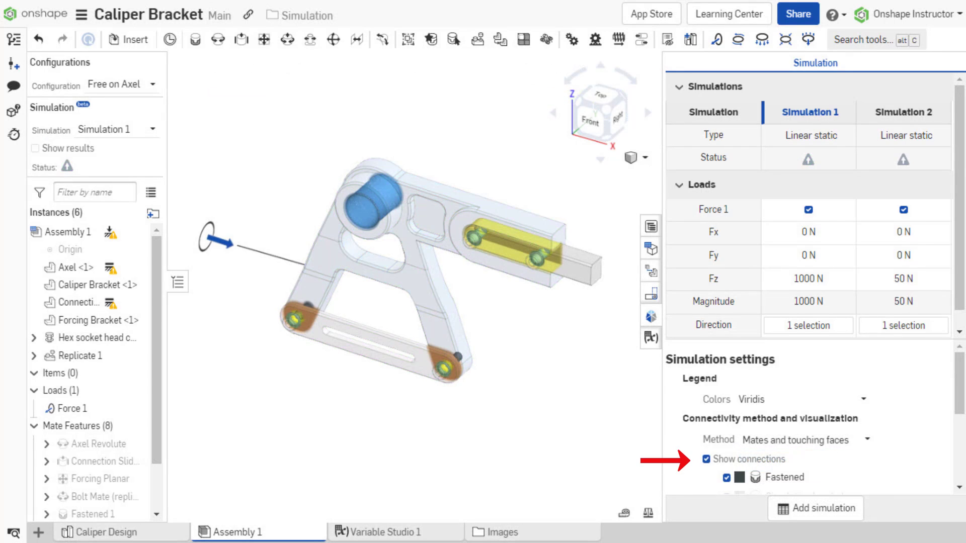
{"action": "left_click", "coordinate": [35, 149]}
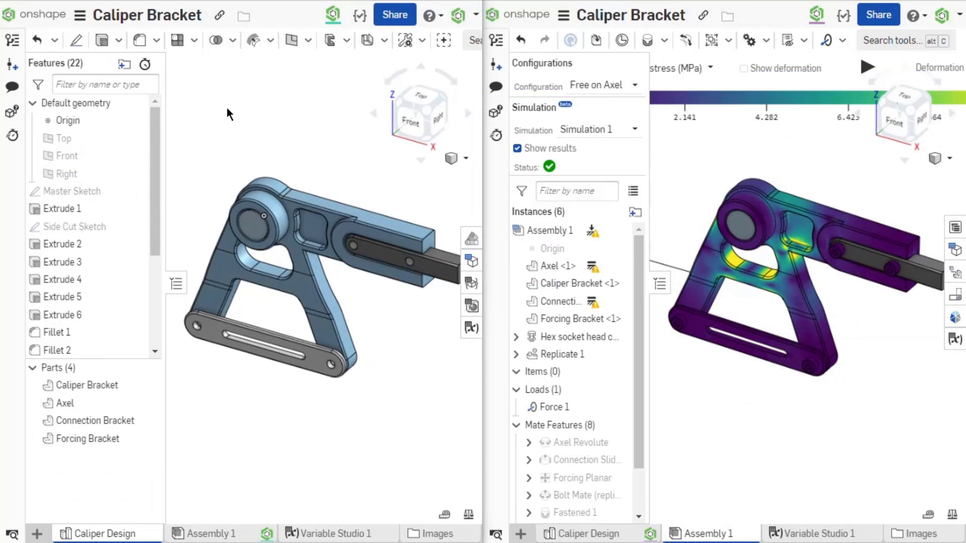
Edit Fillet 2 to a 5 mm radius and accept the change
{"action": "right_click", "coordinate": [110, 261]}
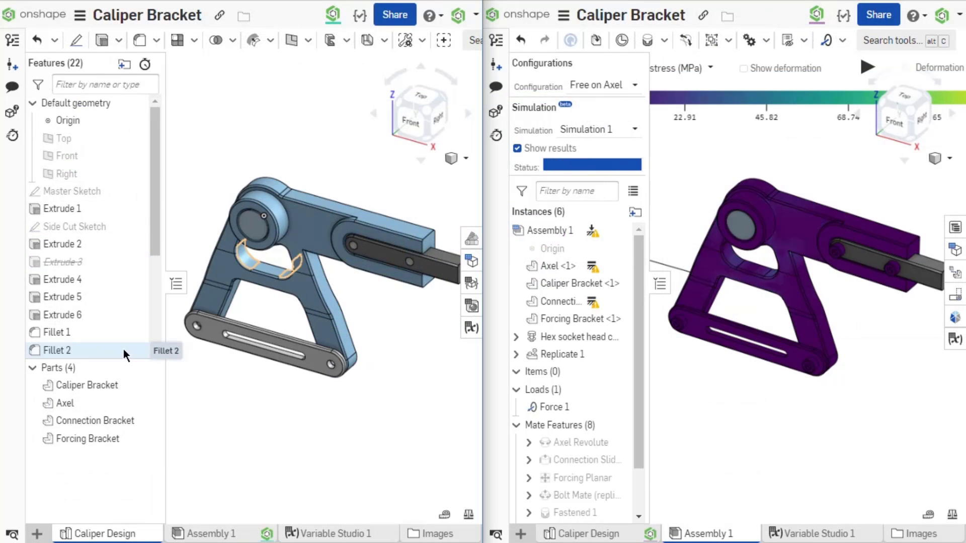
{"action": "double_click", "coordinate": [123, 349]}
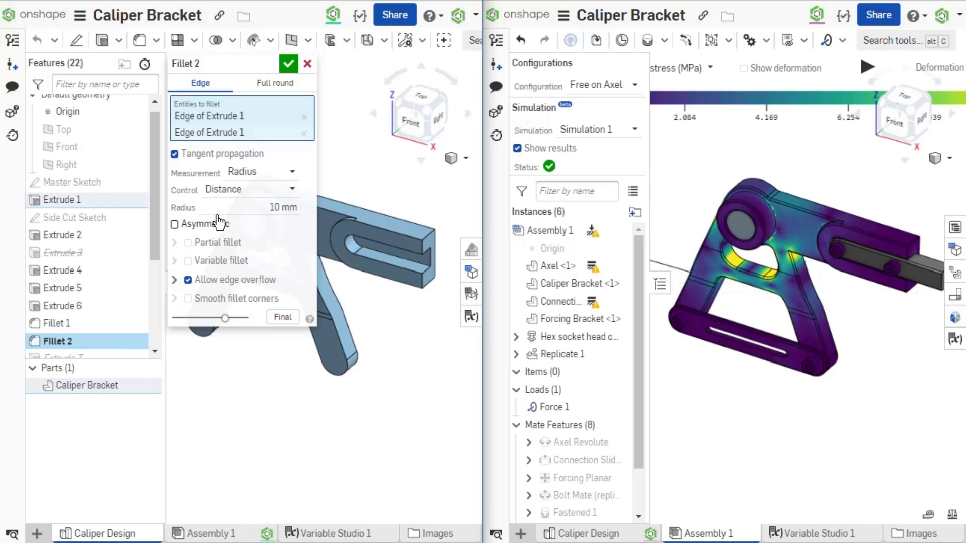
{"action": "left_click", "coordinate": [241, 206]}
{"action": "type", "text": "5"}
{"action": "key", "text": "Return"}
{"action": "left_click", "coordinate": [288, 64]}
{"action": "mouse_move", "coordinate": [397, 339]}
{"action": "right_mouse_down"}
{"action": "mouse_move", "coordinate": [442, 349]}
{"action": "mouse_move", "coordinate": [405, 339]}
{"action": "mouse_move", "coordinate": [398, 358]}
{"action": "right_mouse_up"}
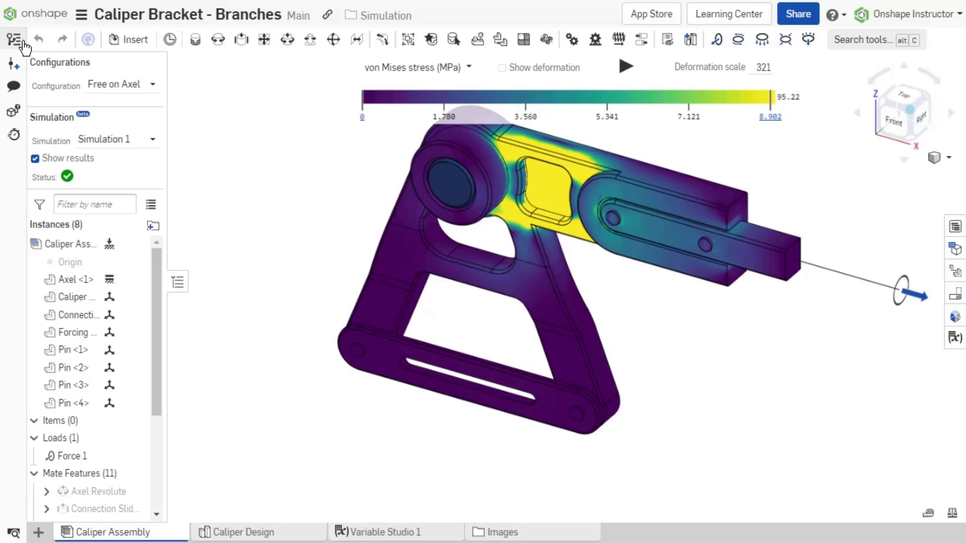
In Versions and history, switch to B1, show its stress results, then return to Main
{"action": "left_click", "coordinate": [20, 44]}
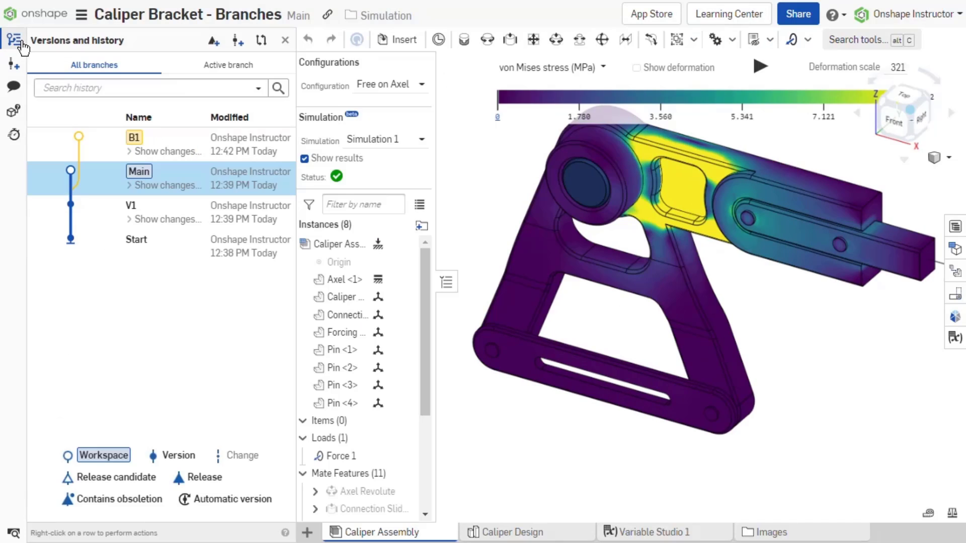
{"action": "left_click", "coordinate": [189, 144]}
{"action": "left_click", "coordinate": [304, 158]}
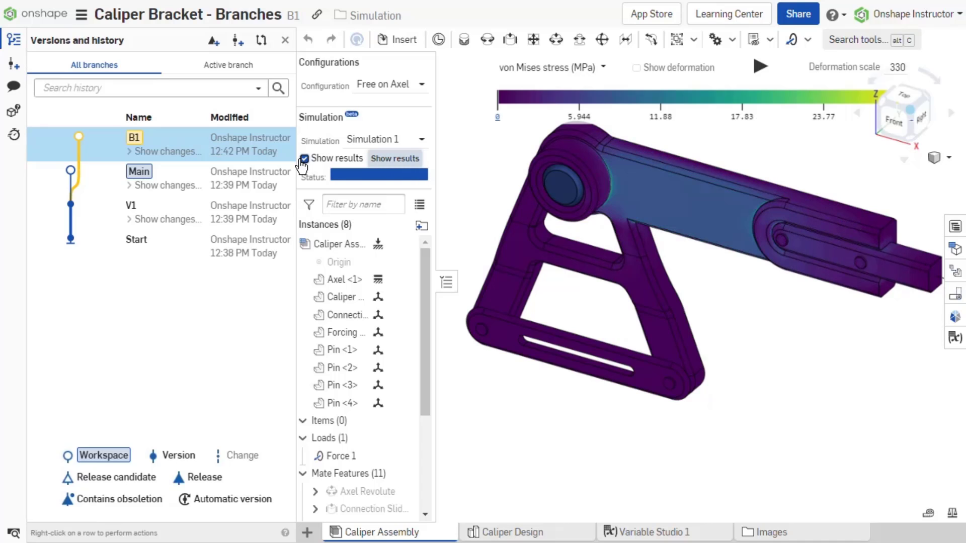
{"action": "double_click", "coordinate": [222, 170]}
Merge B1 into the Main workspace, keeping Replace with B1 for Caliper Design
{"action": "right_click", "coordinate": [227, 143]}
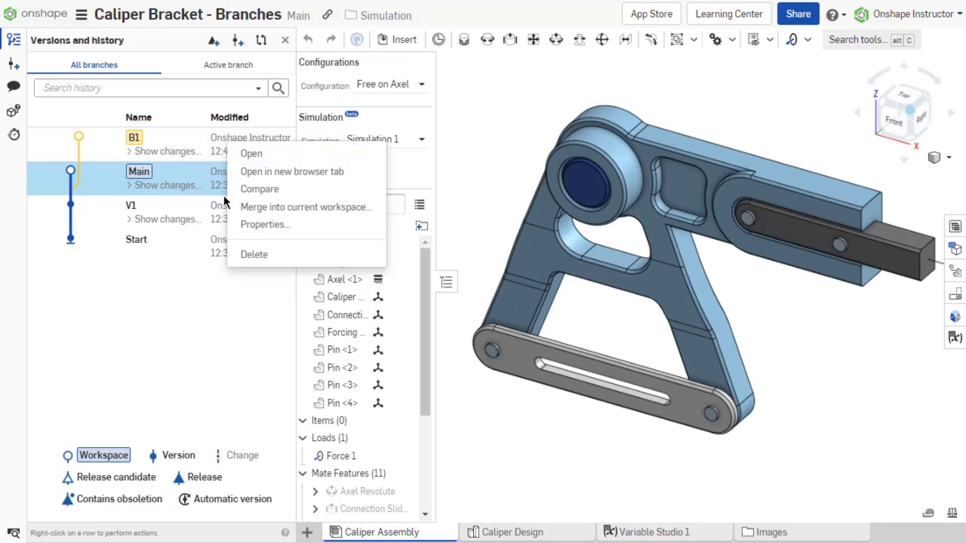
{"action": "left_click", "coordinate": [247, 207]}
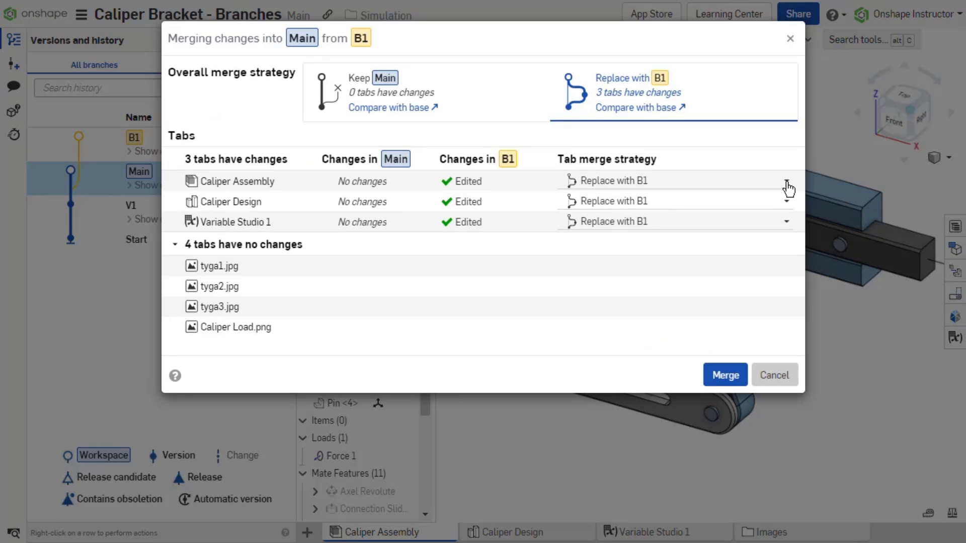
{"action": "left_click", "coordinate": [789, 202]}
{"action": "left_click", "coordinate": [787, 219]}
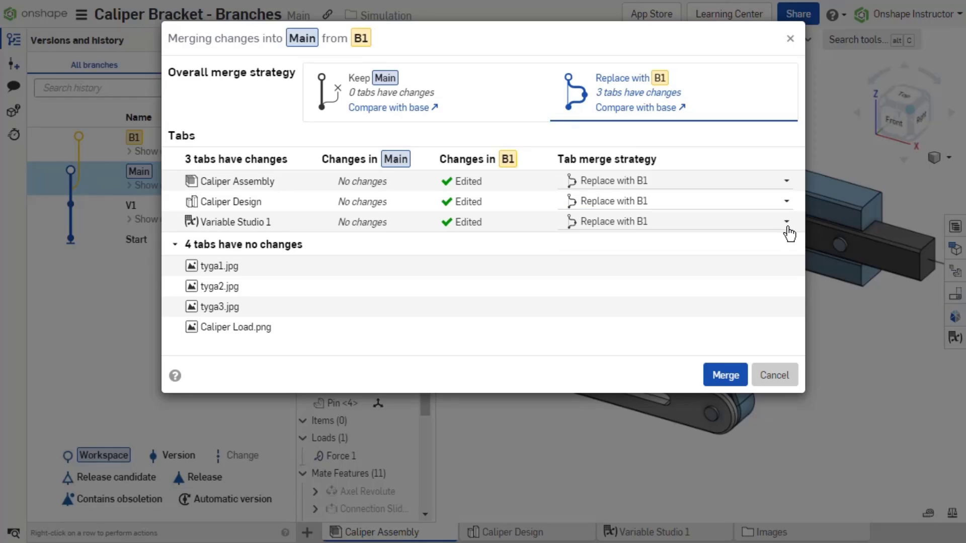
{"action": "left_click", "coordinate": [725, 375]}
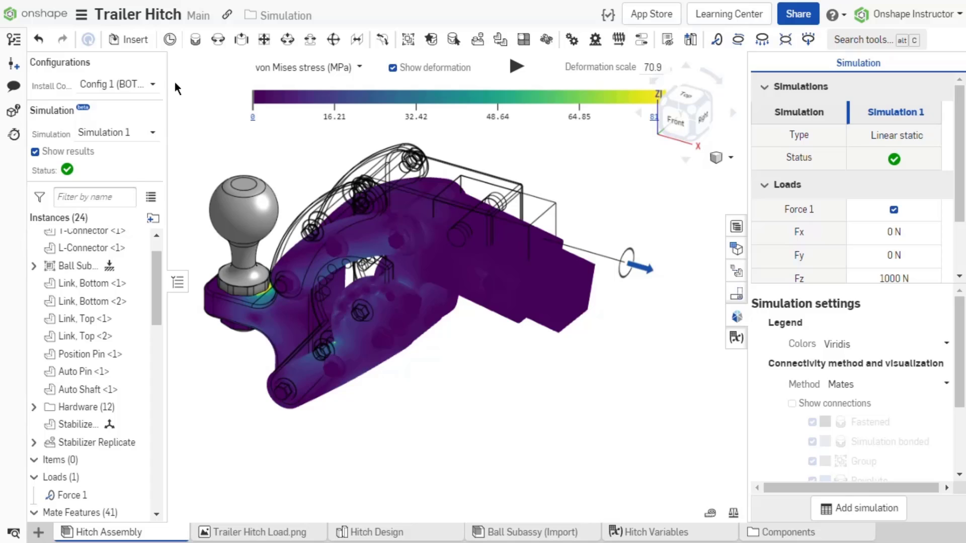
Set the hitch install configuration to Config 3 (MIDDLE), then to Config 5 (TOP)
{"action": "left_click", "coordinate": [152, 84]}
{"action": "left_click", "coordinate": [162, 141]}
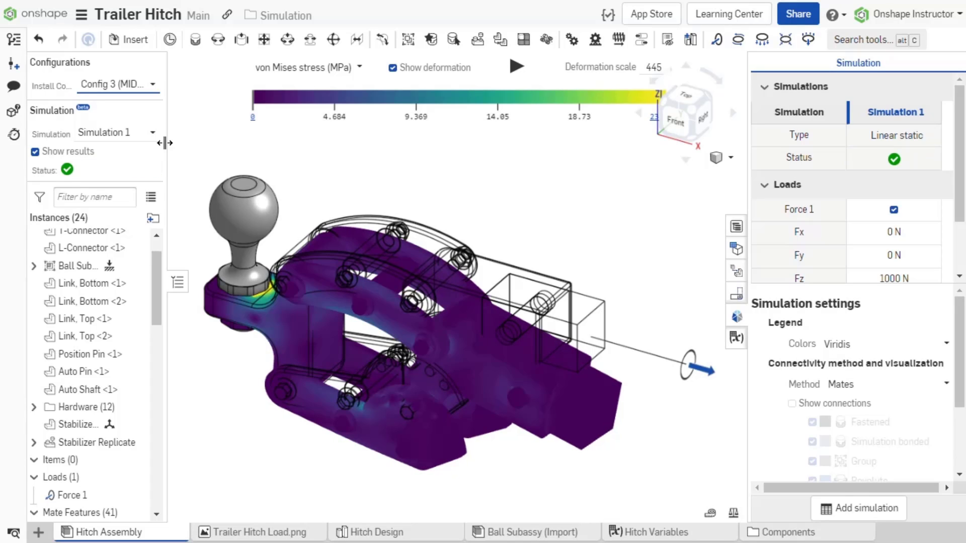
{"action": "left_click", "coordinate": [152, 84]}
{"action": "left_click", "coordinate": [156, 175]}
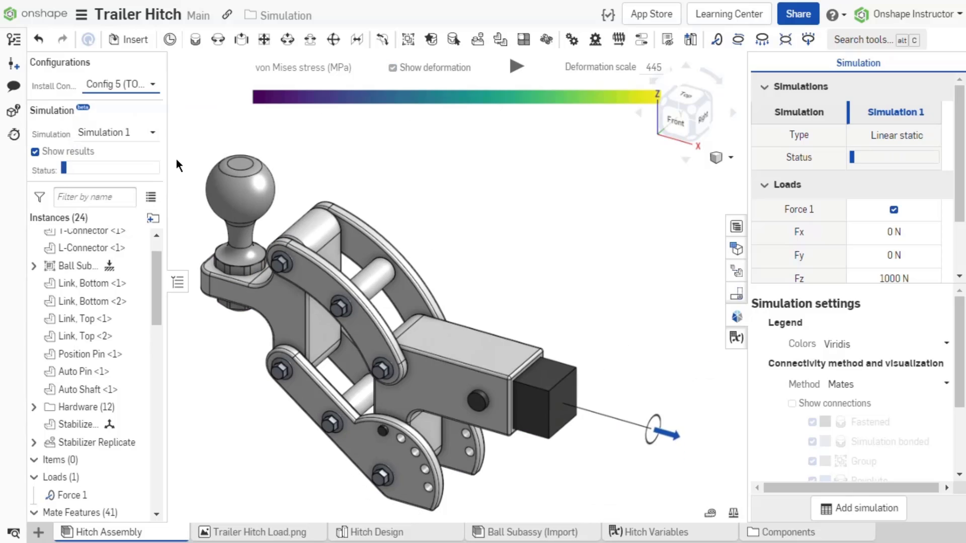